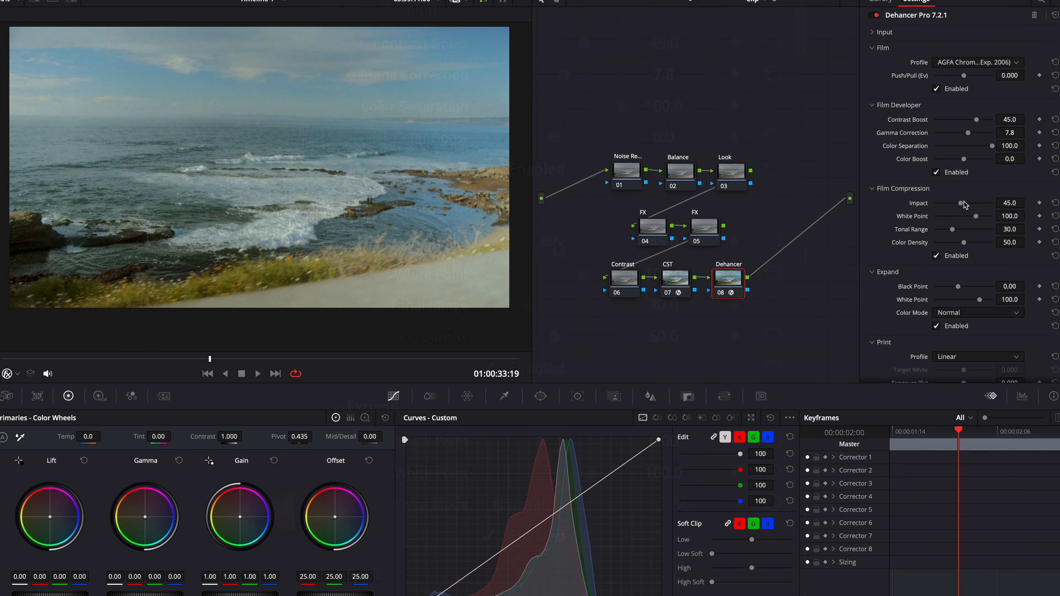
Set Film Compression to Impact 66.9, White Point 86.6, Tonal Range 15.6 and Color Density 50.0.
mouse_move(961, 203)
left_mouse_down()
mouse_move(1017, 206)
mouse_move(906, 204)
mouse_move(1008, 210)
mouse_move(918, 216)
mouse_move(968, 222)
mouse_move(914, 212)
mouse_move(1005, 225)
mouse_move(954, 219)
left_mouse_up()
mouse_move(952, 229)
left_mouse_down()
mouse_move(980, 230)
mouse_move(961, 231)
left_mouse_up()
left_click_drag(964, 242, 1013, 237)
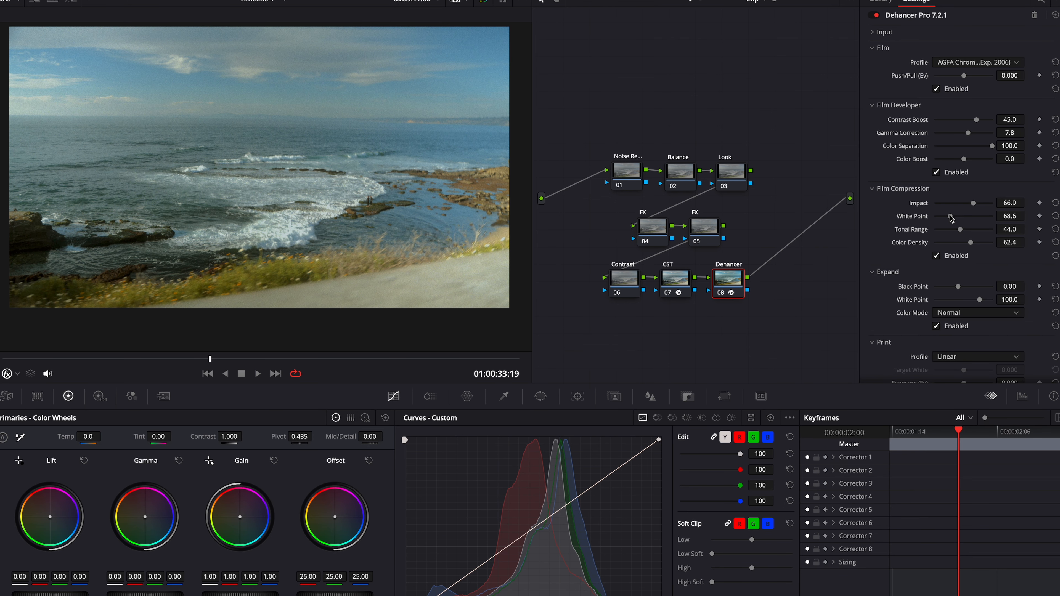
left_click_drag(951, 217, 962, 217)
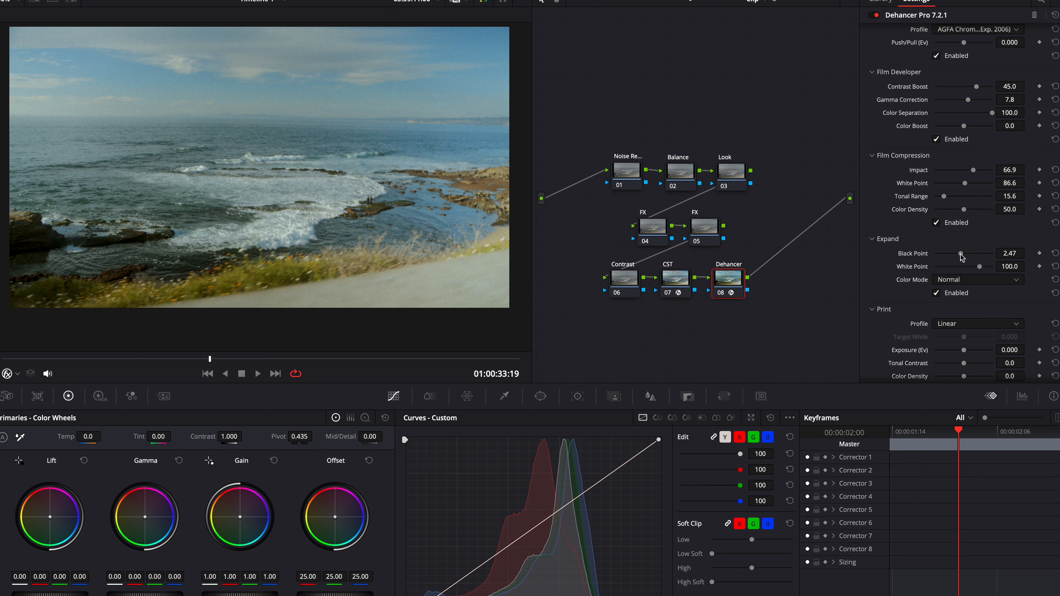
Set the Expand Black Point to 6.60, compare Expand off and on, and lower its White Point to 94.4.
mouse_move(961, 258)
left_mouse_down()
mouse_move(986, 261)
mouse_move(962, 269)
mouse_move(973, 257)
left_mouse_up()
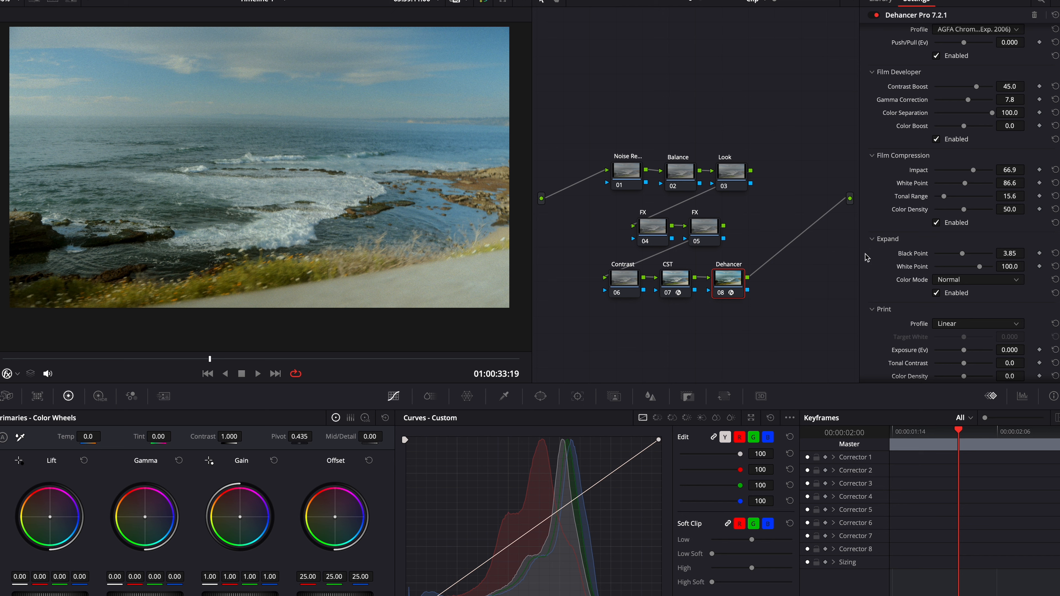
left_click_drag(962, 254, 967, 257)
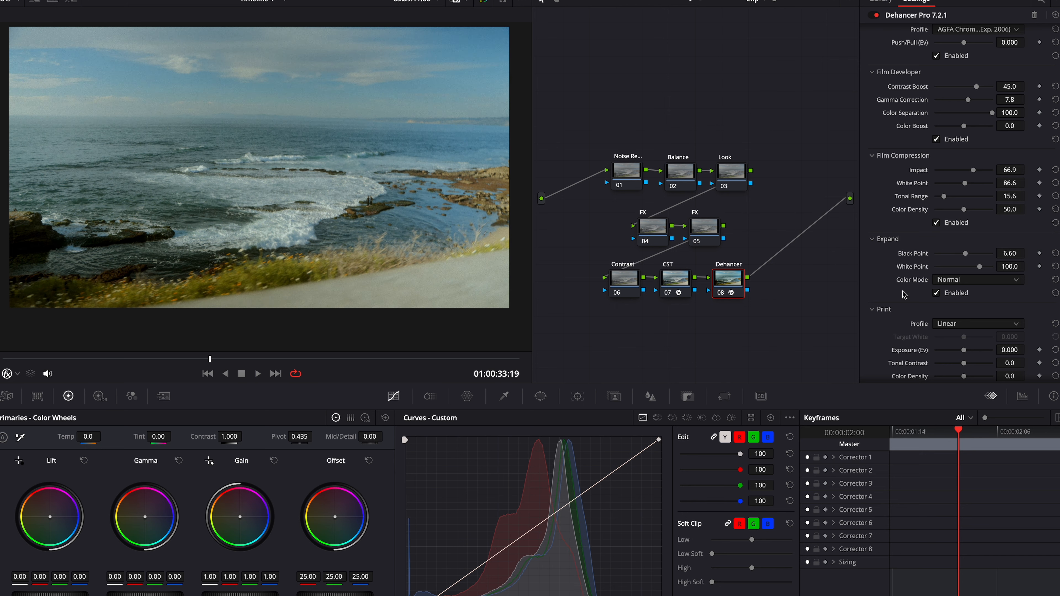
left_click(937, 294)
left_click(937, 294)
left_click_drag(984, 265, 980, 265)
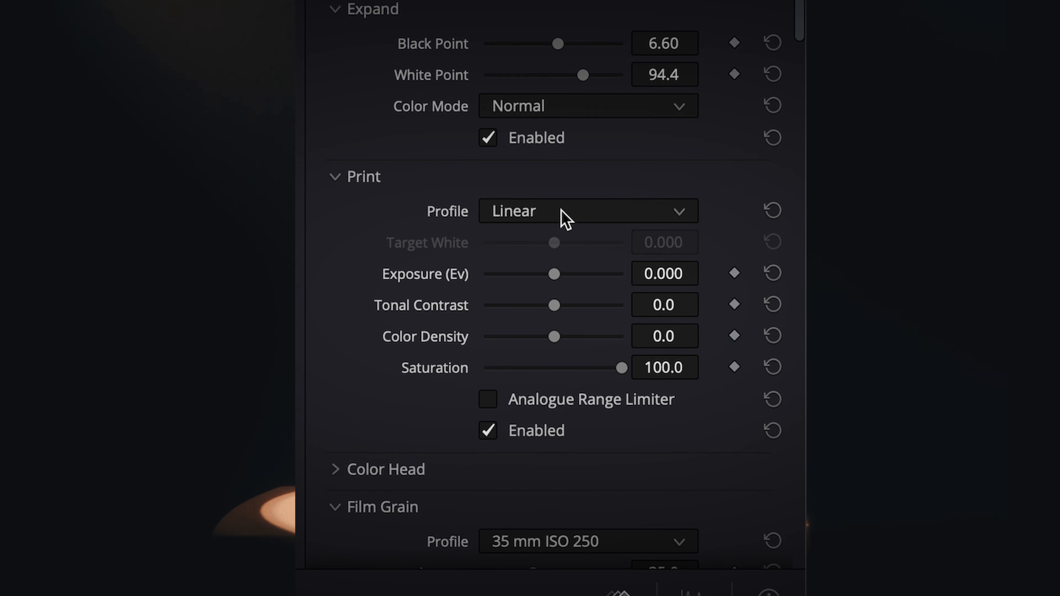
Change the Print profile from Linear with Exposure at -0.249, and shift the Color Head's Magenta - Green balance to -3.2.
left_click(562, 211)
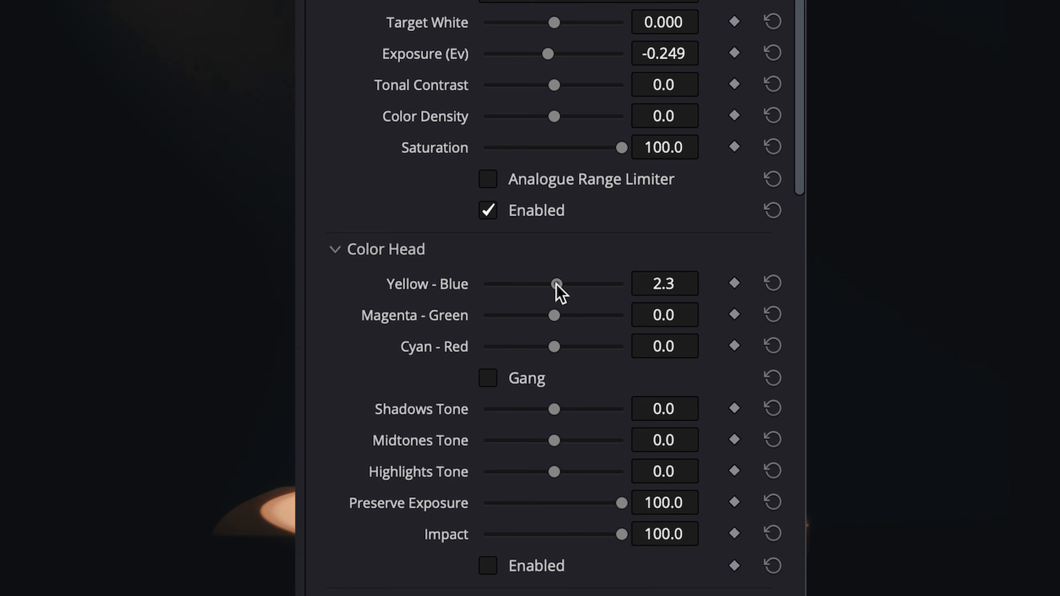
left_click_drag(622, 285, 426, 285)
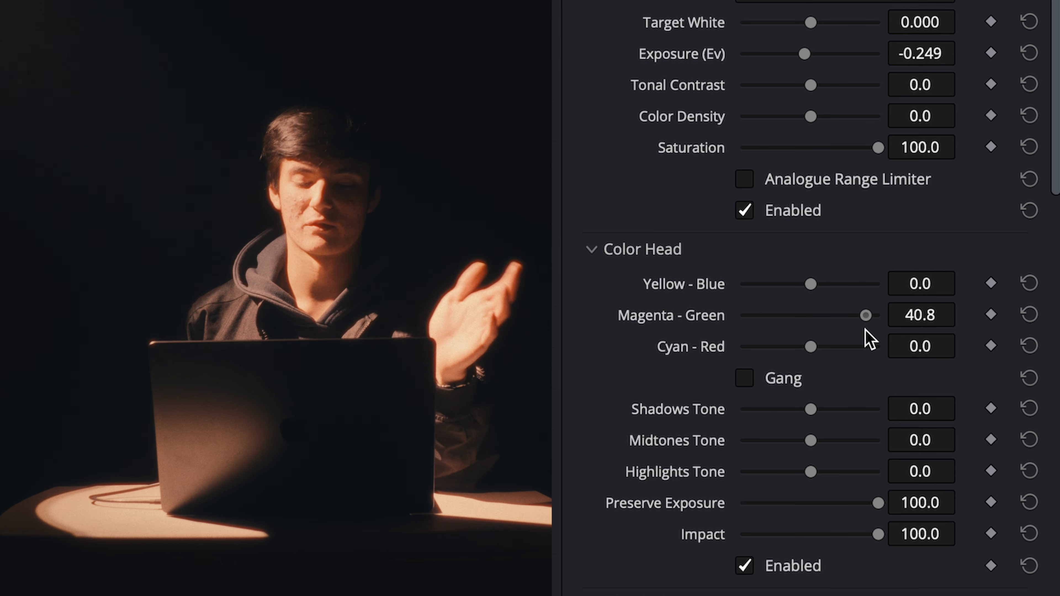
left_click_drag(869, 336, 767, 324)
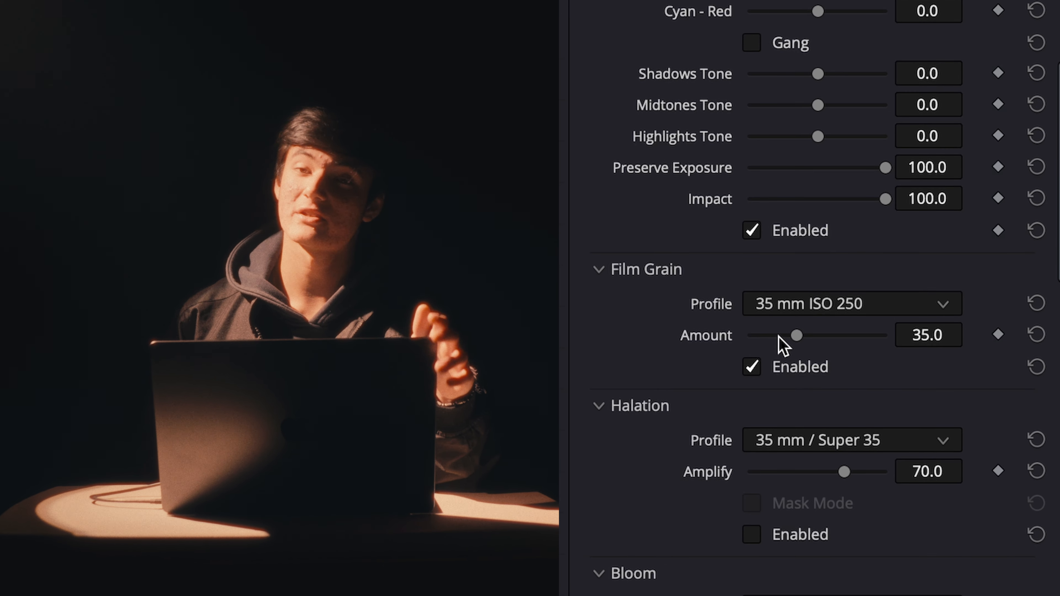
Set the Film Grain profile to 65 mm ISO 250 and reduce the grain amount to 18.4.
left_click_drag(779, 338, 794, 348)
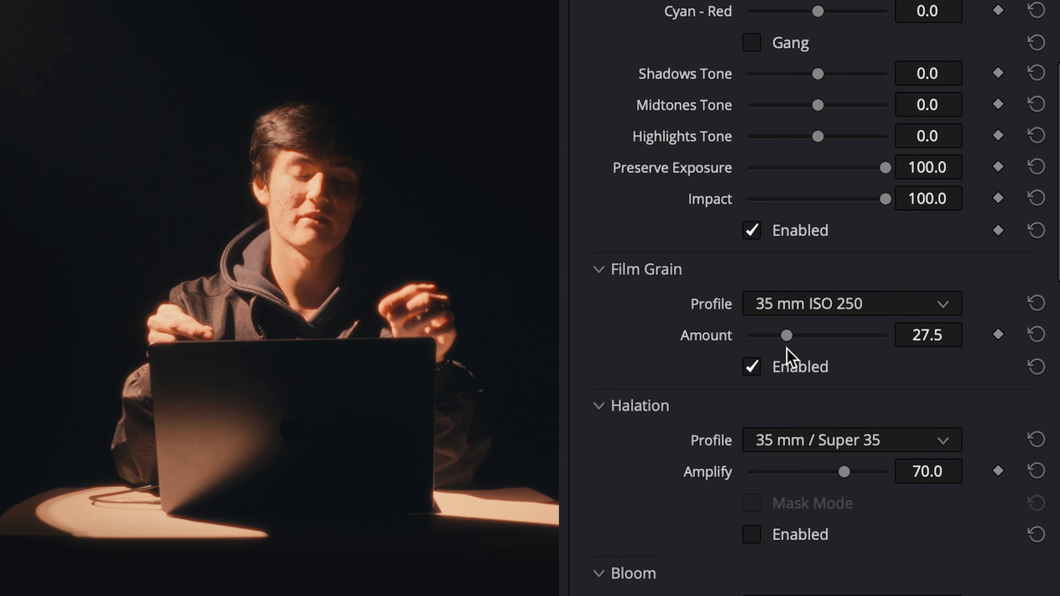
left_click(790, 312)
left_click(814, 369)
left_click(794, 304)
scroll(833, 405, "down", 3)
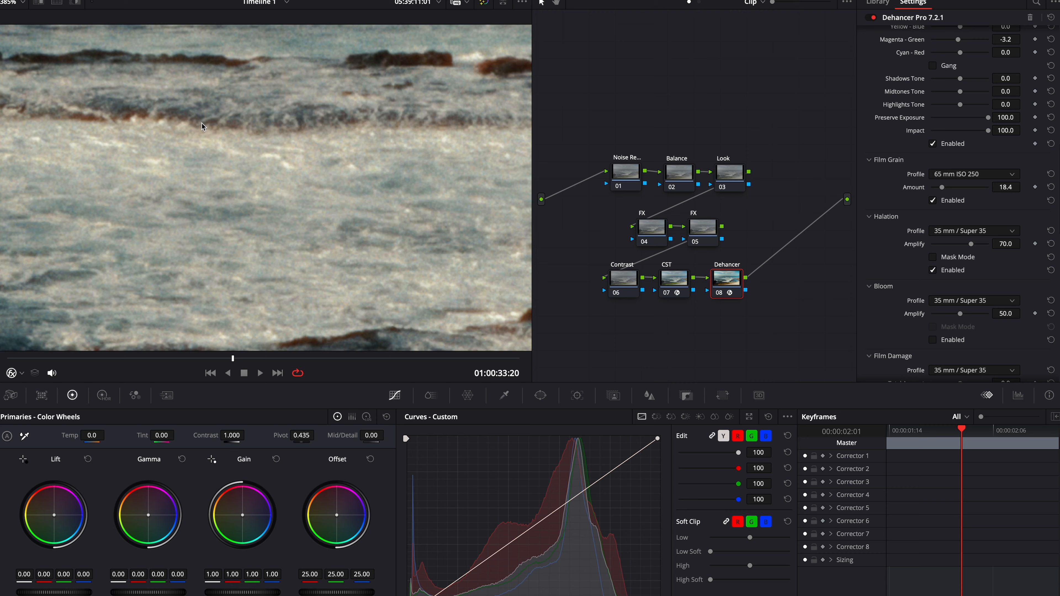
Toggle Halation off and on repeatedly to compare its effect on the waves and rocks in the enlarged image.
left_click(933, 270)
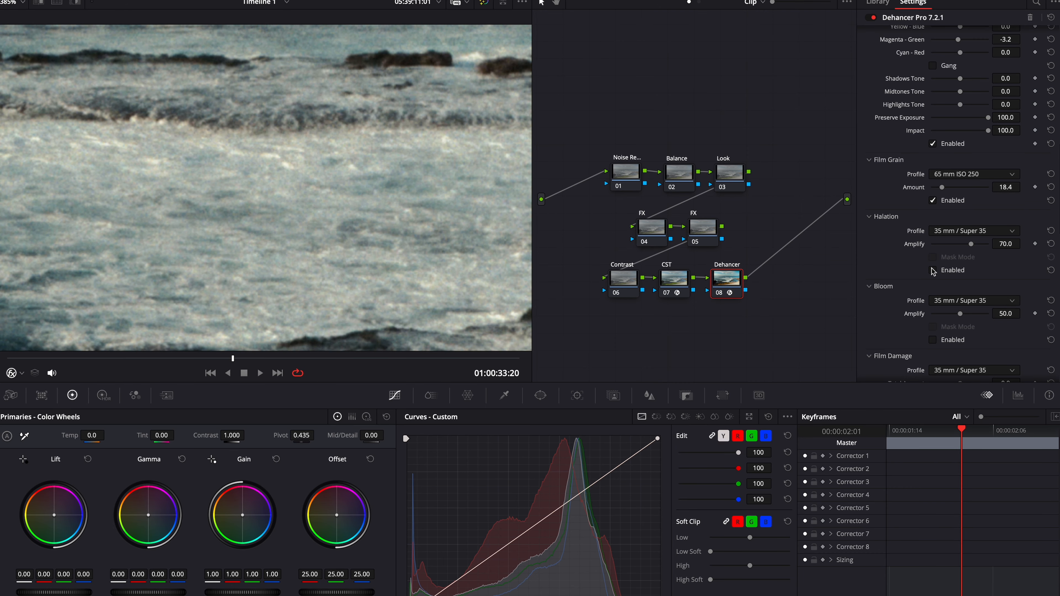
left_click(933, 271)
left_click(933, 270)
left_click(932, 270)
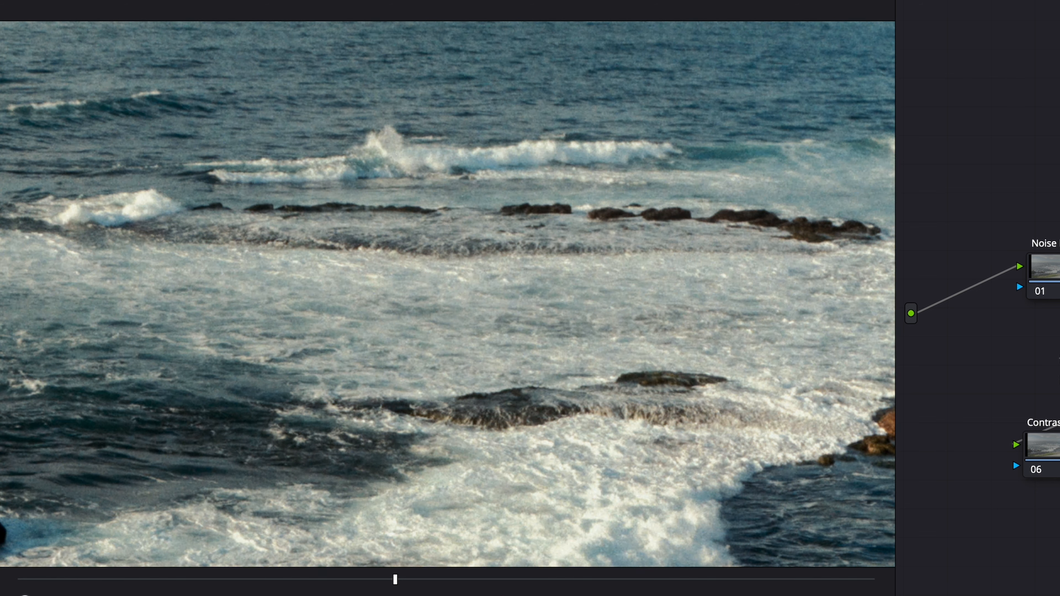
left_click(932, 270)
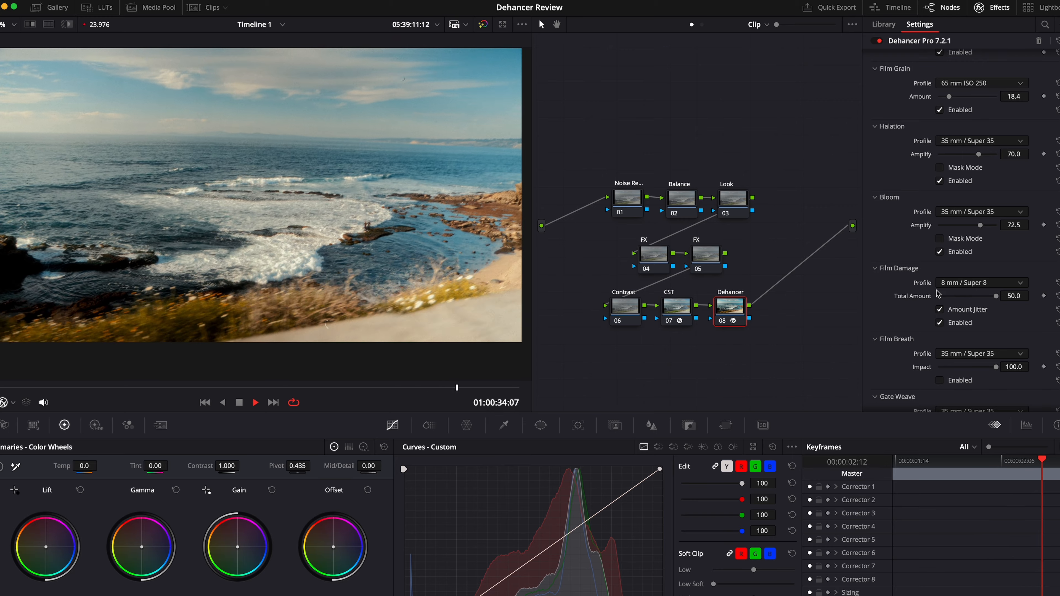
Set Film Damage to the 65 mm / 70 mm profile with Total Amount 11.4, and Gate Weave to 35 mm / Super 35.
left_click(956, 283)
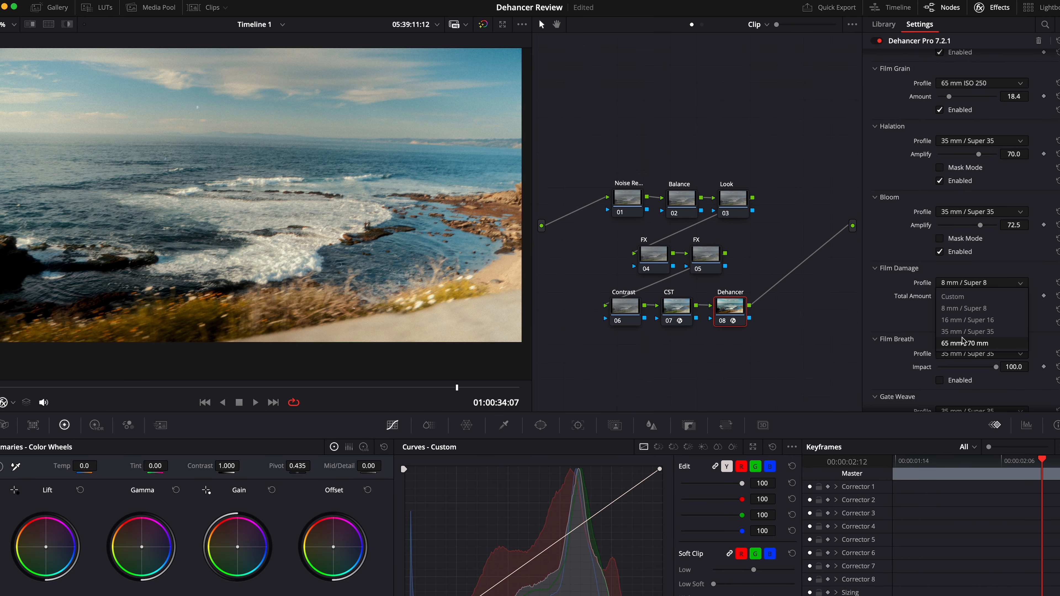
key("space")
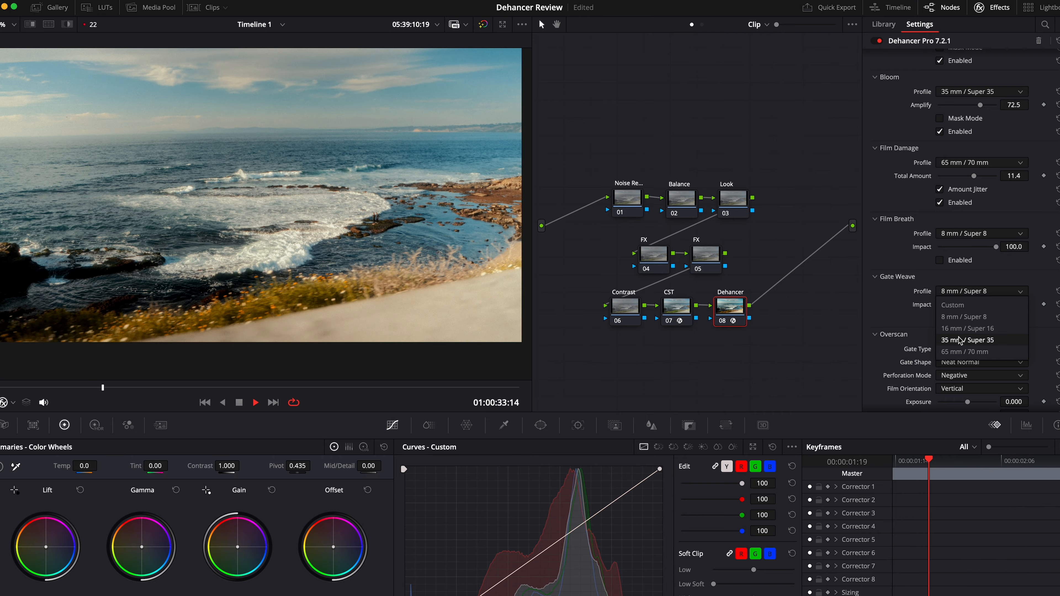
left_click(960, 340)
left_click_drag(982, 304, 985, 305)
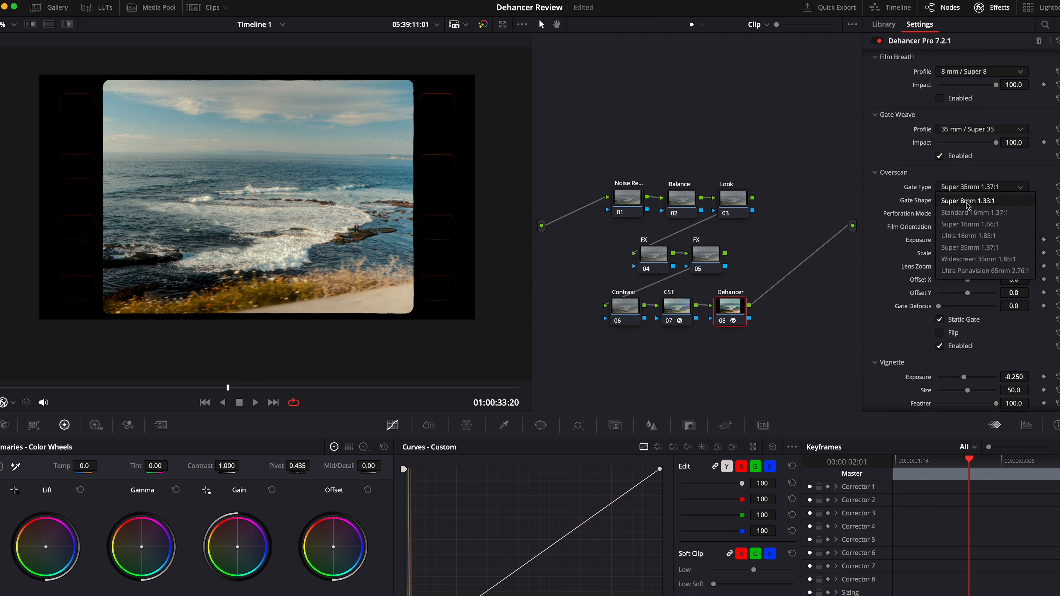
Try different Overscan gate types, including Ultra 16mm 1.85:1 and Widescreen 35mm 1.85:1.
left_click(967, 203)
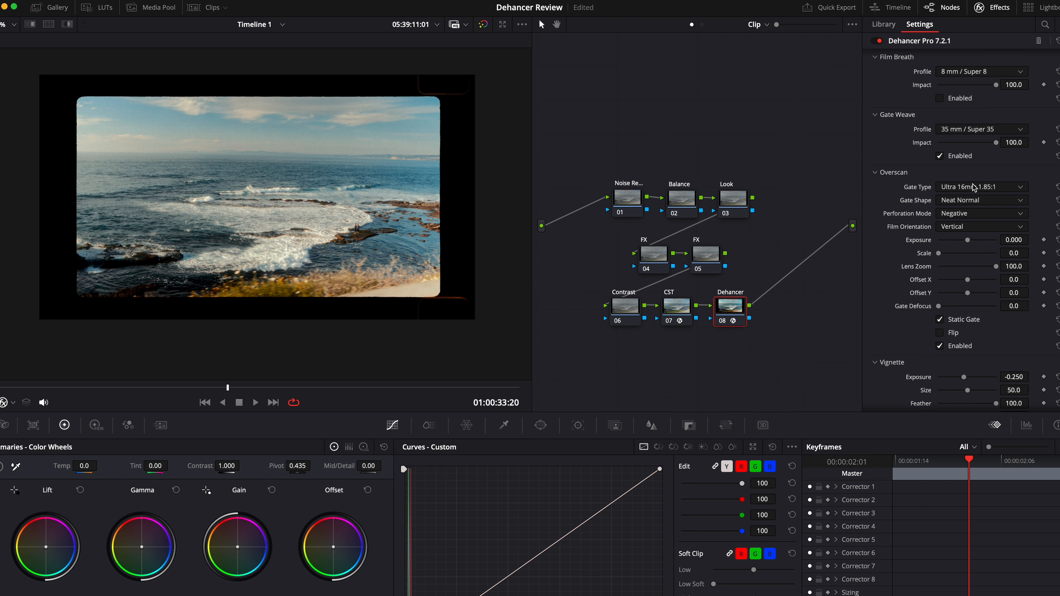
left_click(973, 186)
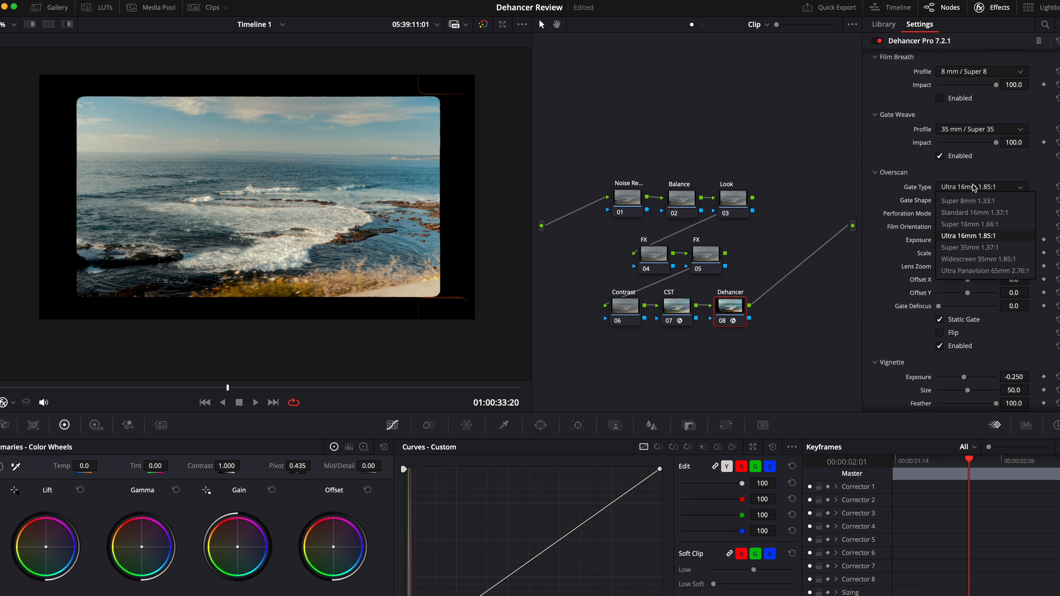
left_click(981, 259)
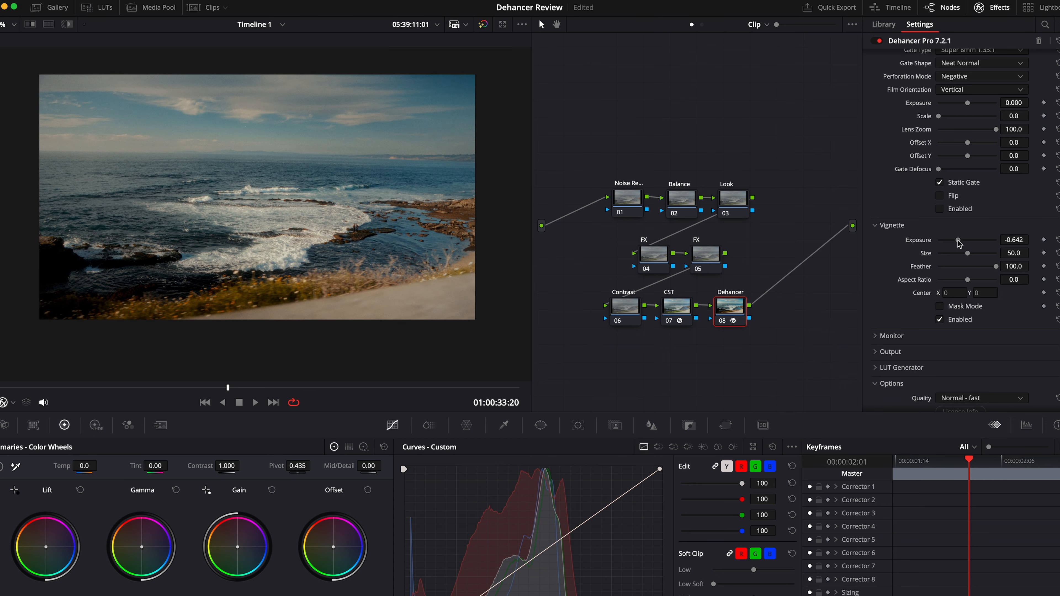
Try a stronger vignette at Exposure -0.788, then ease the Vignette Exposure to -0.312.
left_click_drag(956, 240, 957, 244)
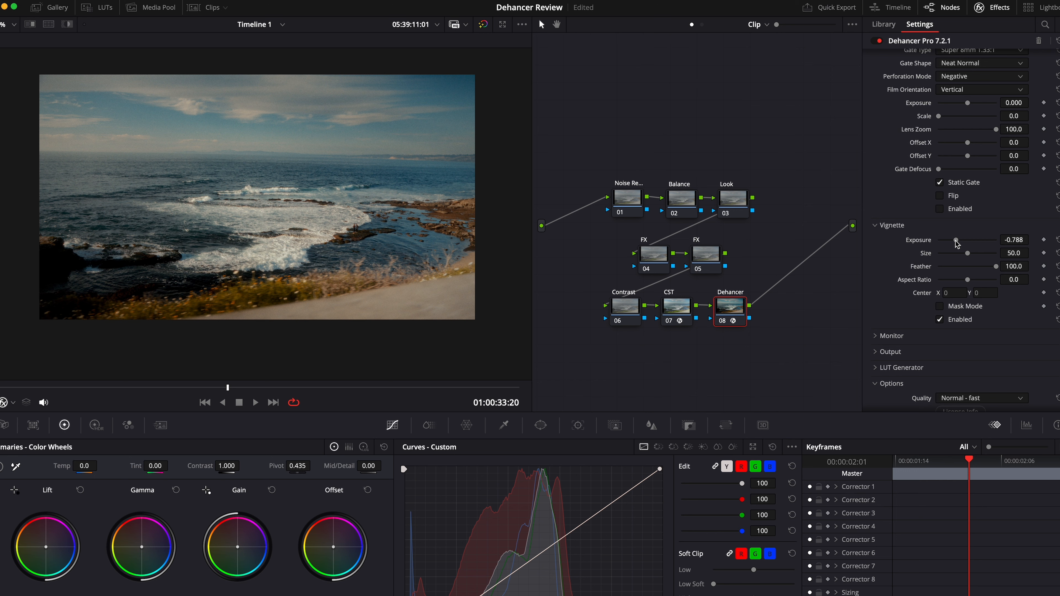
left_click_drag(958, 244, 965, 245)
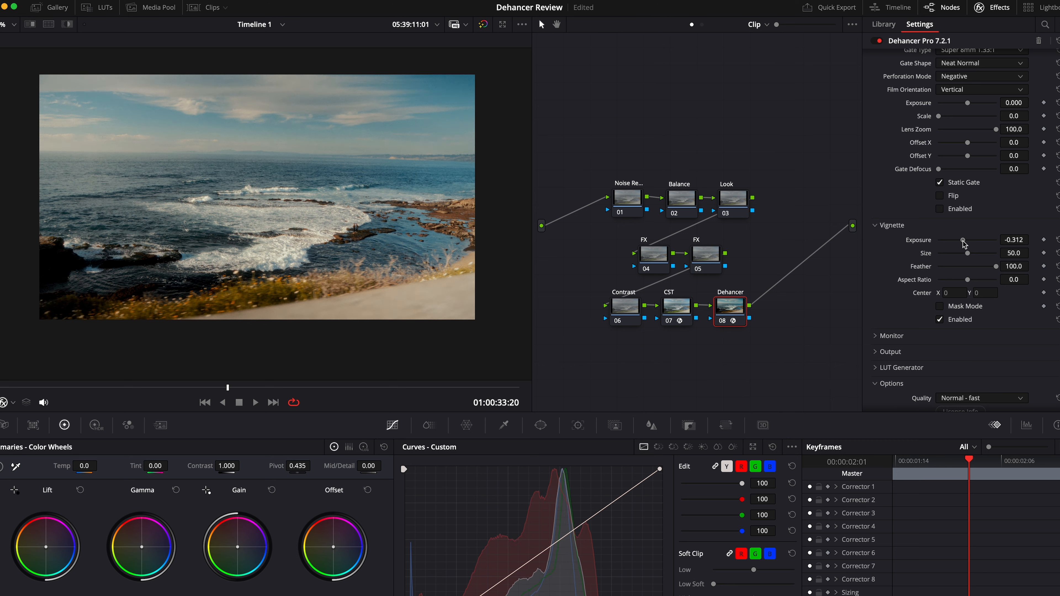